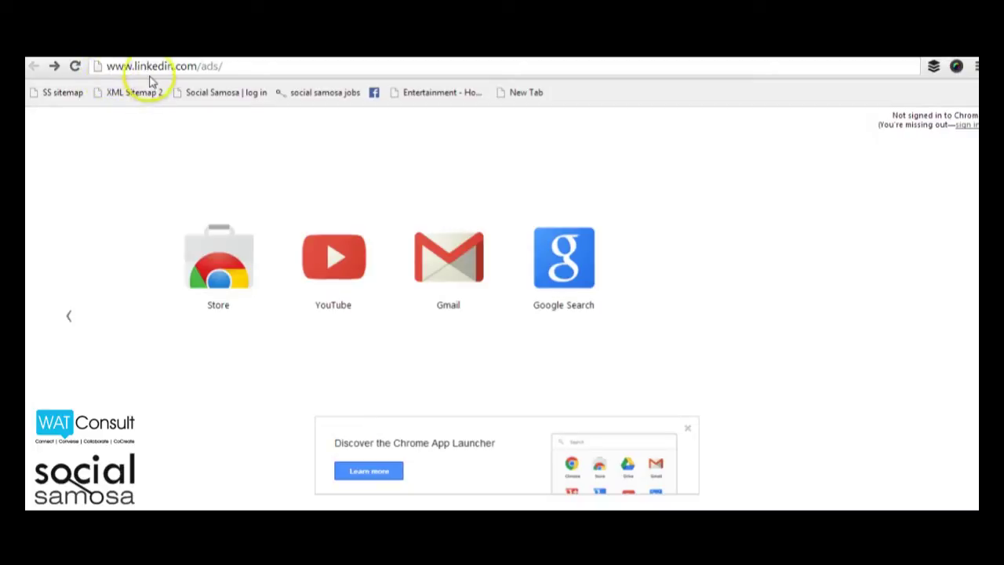
key("Return")
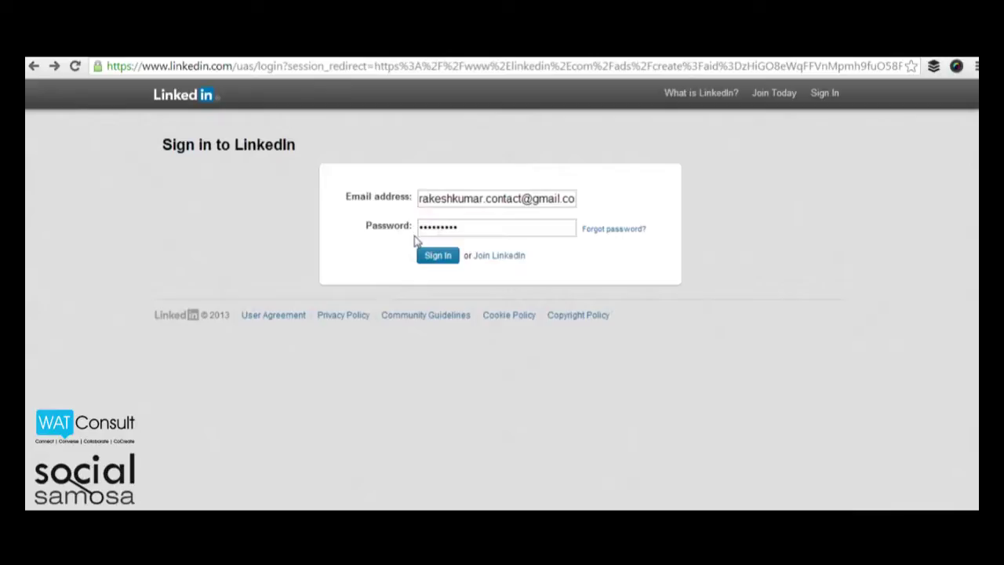
left_click(436, 257)
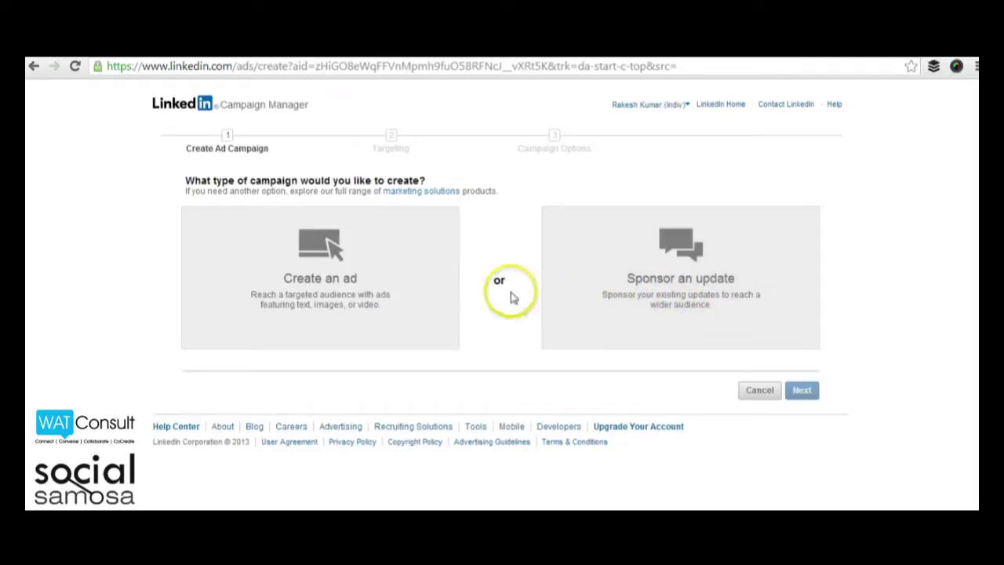
Choose Create an ad as the campaign type and return to the campaign name and basic settings
left_click(321, 297)
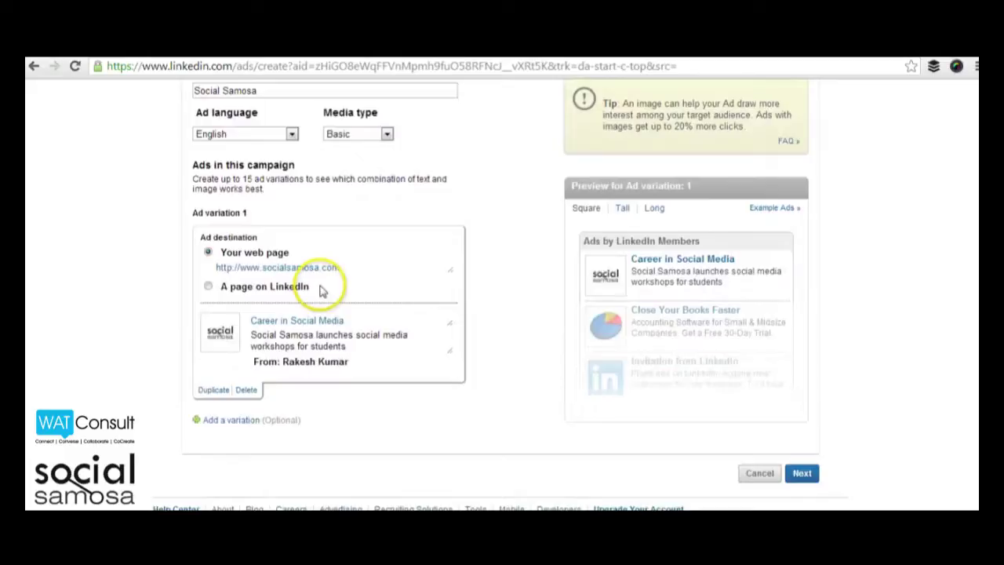
scroll(319, 297, "up", 3)
scroll(319, 292, "up", 1)
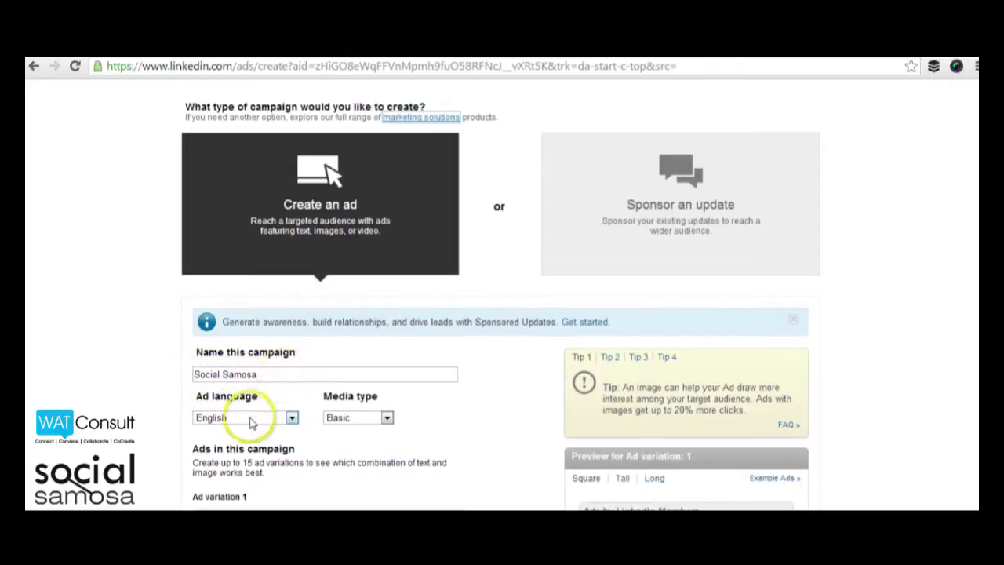
Look through the ad language and media type choices, keeping English and Basic
left_click(291, 417)
left_click(291, 418)
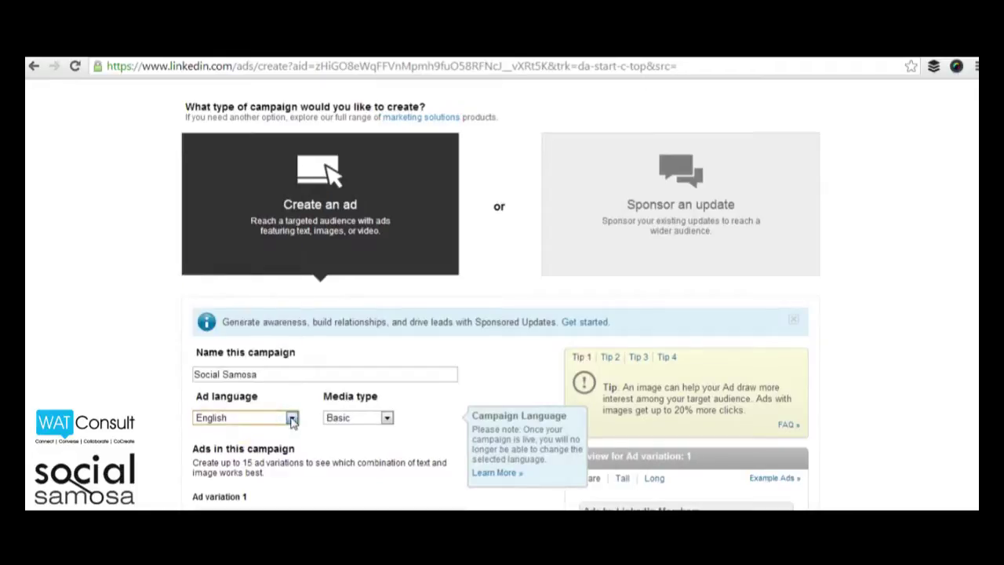
left_click(387, 418)
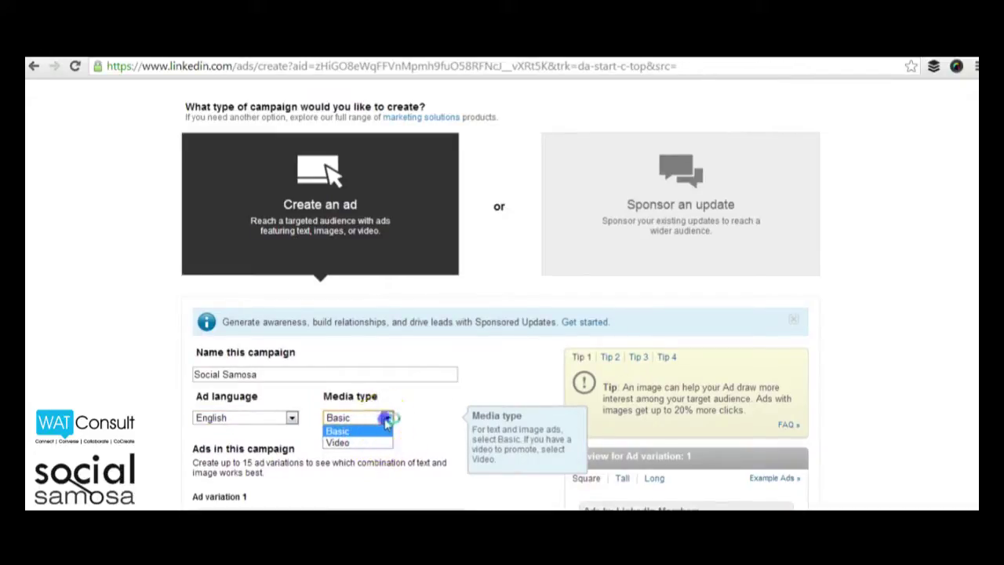
left_click(387, 421)
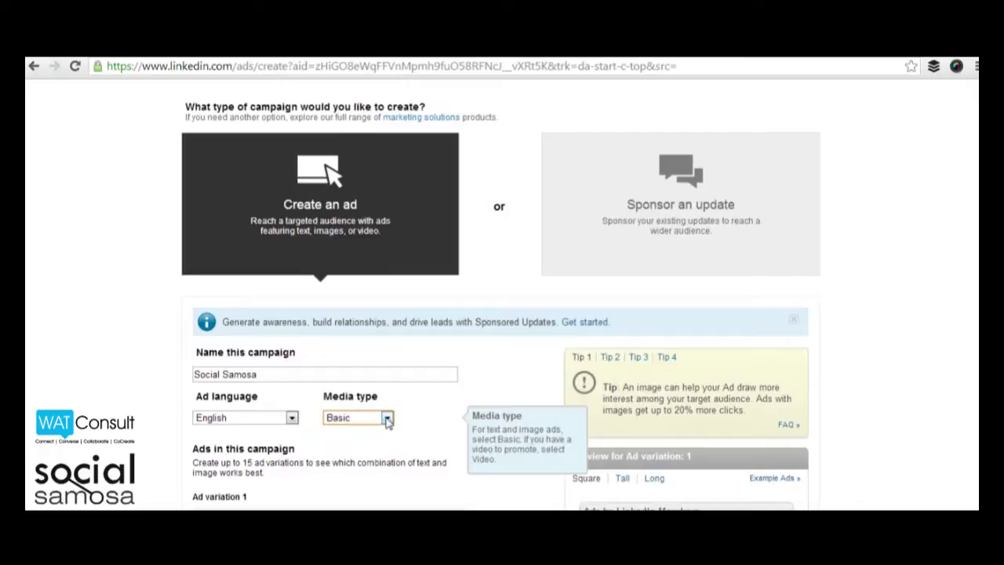
Add two more ad variations to the campaign below Ad variation 1
scroll(387, 422, "down", 1)
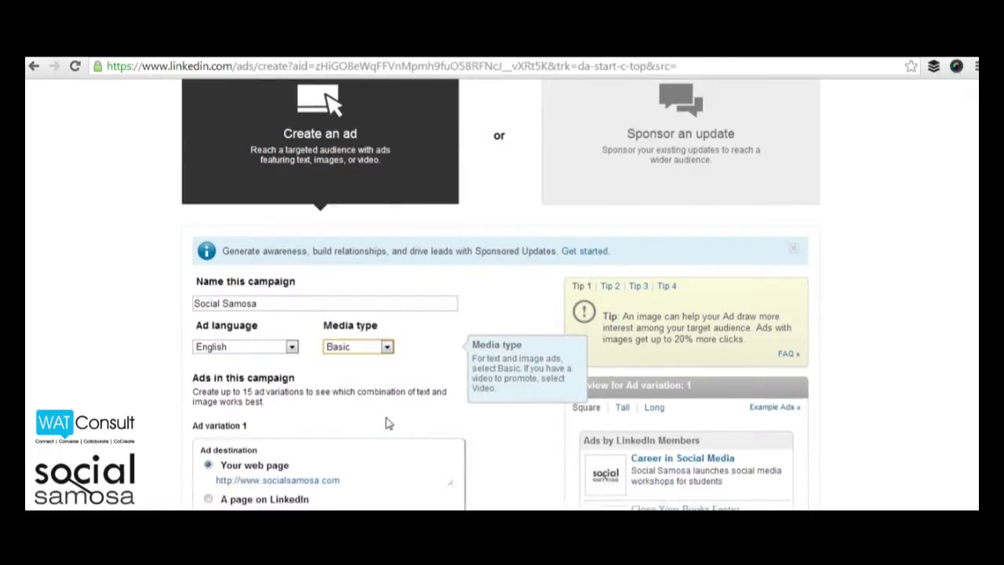
scroll(385, 422, "down", 1)
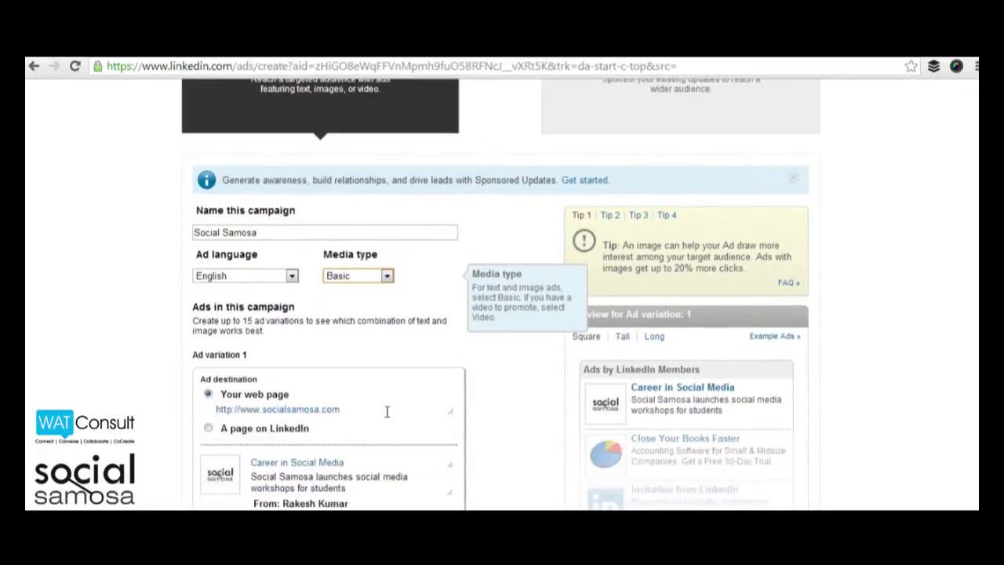
left_click(258, 355)
scroll(310, 327, "down", 1)
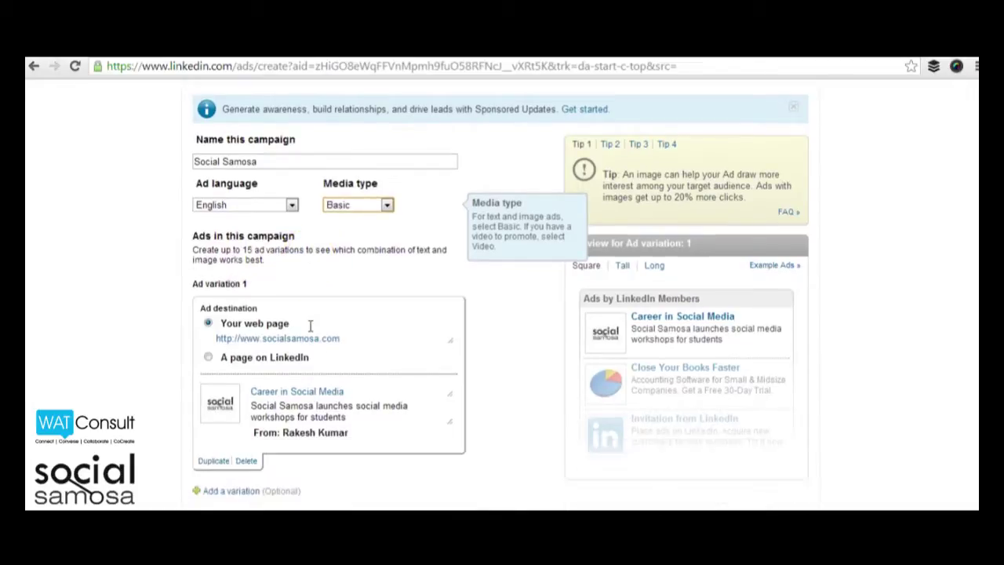
left_click(223, 492)
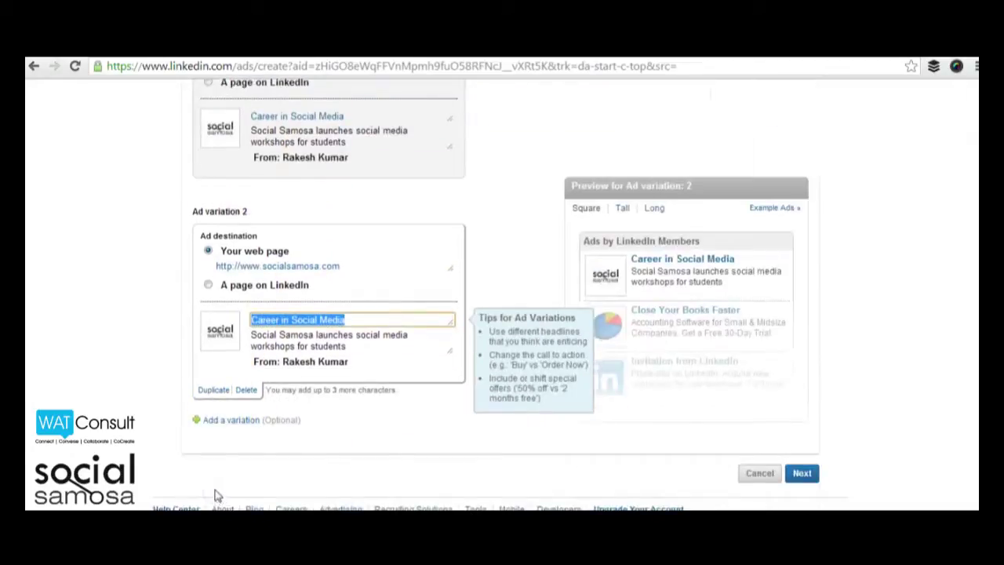
left_click(225, 424)
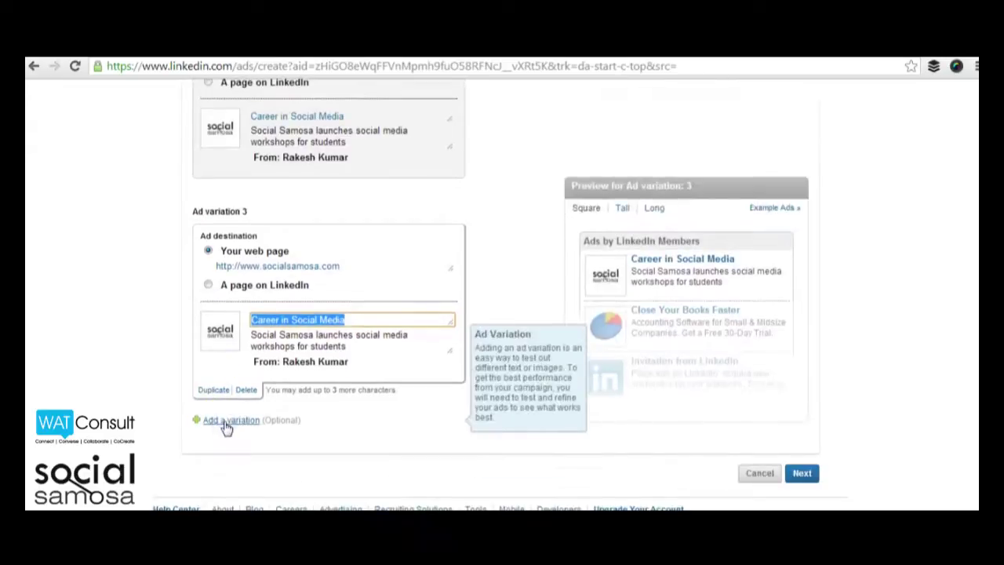
Set Ad variation 1's destination to a page on LinkedIn and check the available pages, keeping the personal profile
scroll(108, 416, "up", 4)
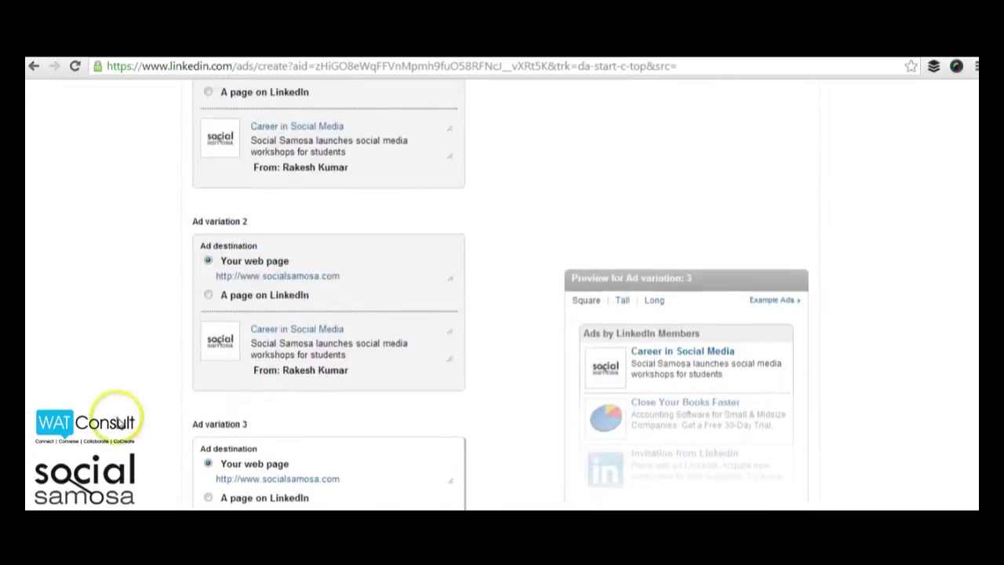
scroll(126, 421, "up", 4)
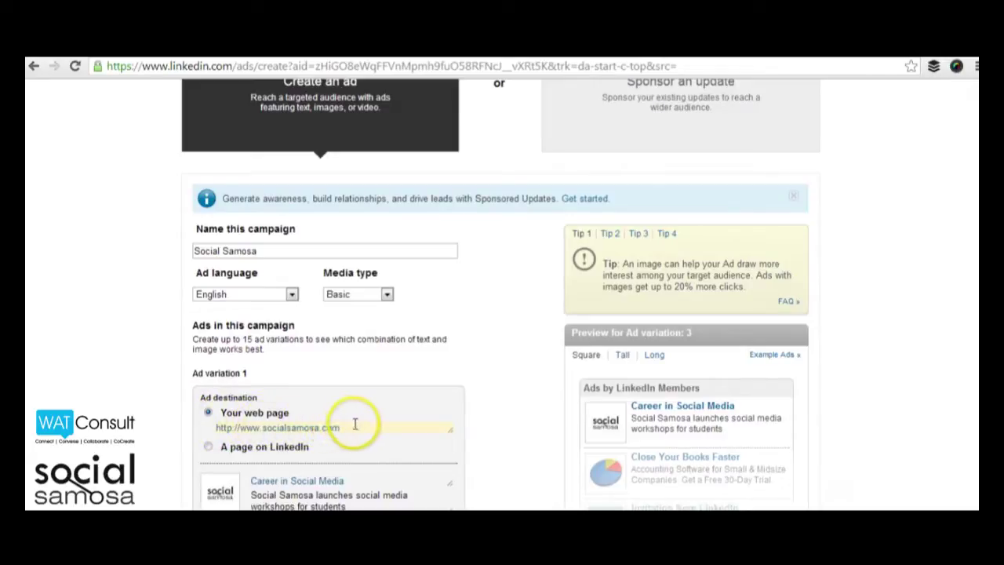
left_click(204, 449)
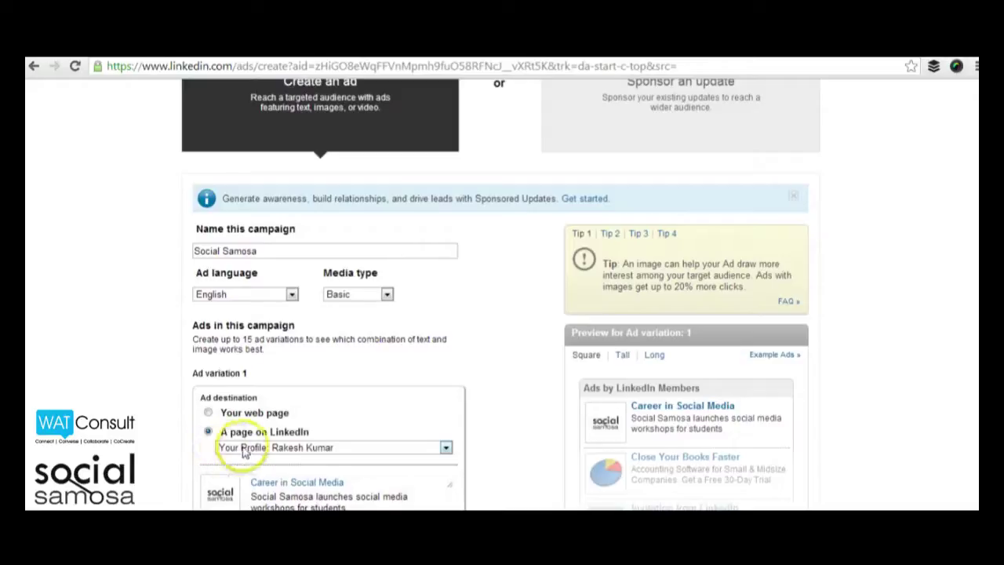
left_click(445, 447)
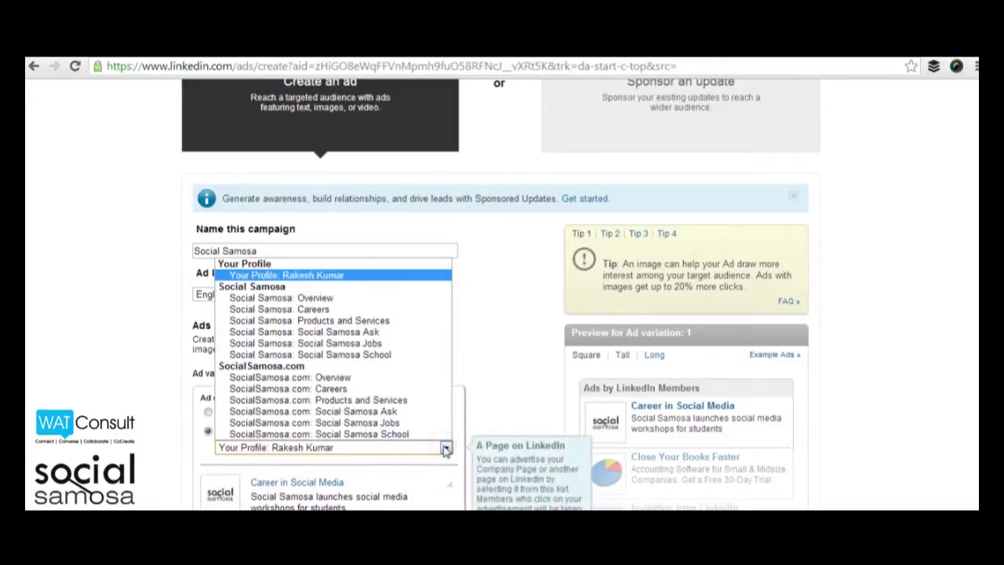
left_click(445, 448)
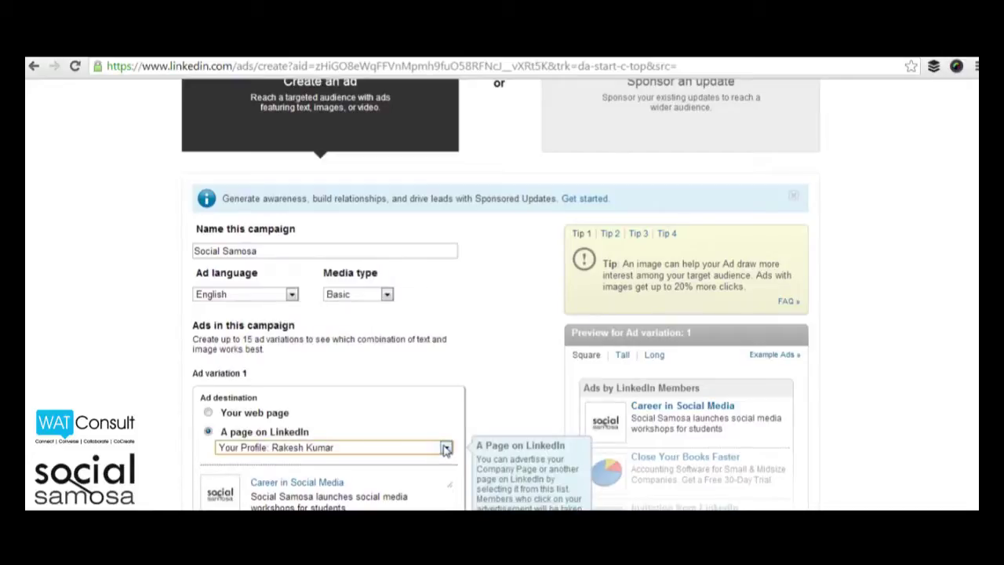
Review the text of Ad variation 1 and proceed to the campaign's Targeting stage
scroll(445, 448, "down", 1)
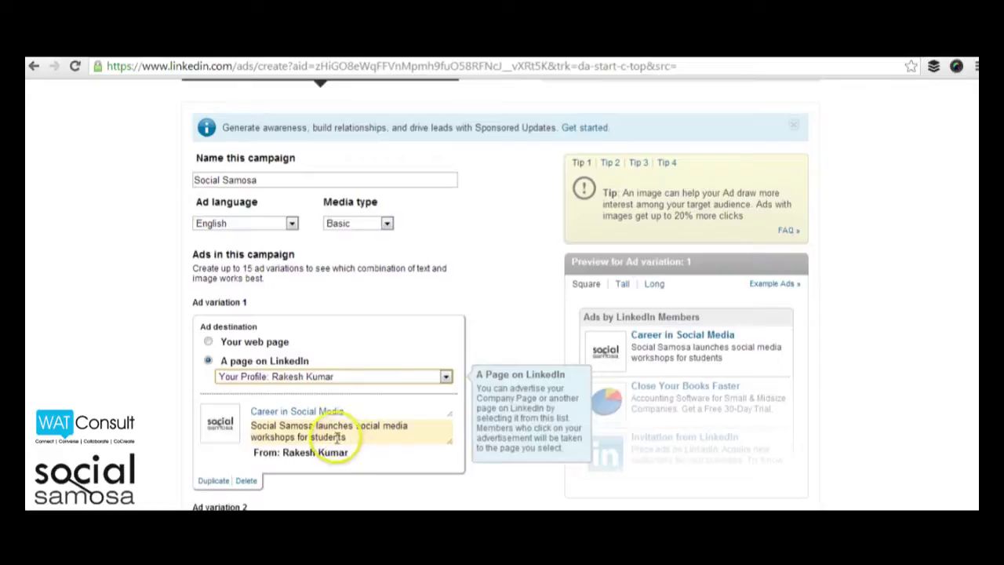
left_click(249, 433)
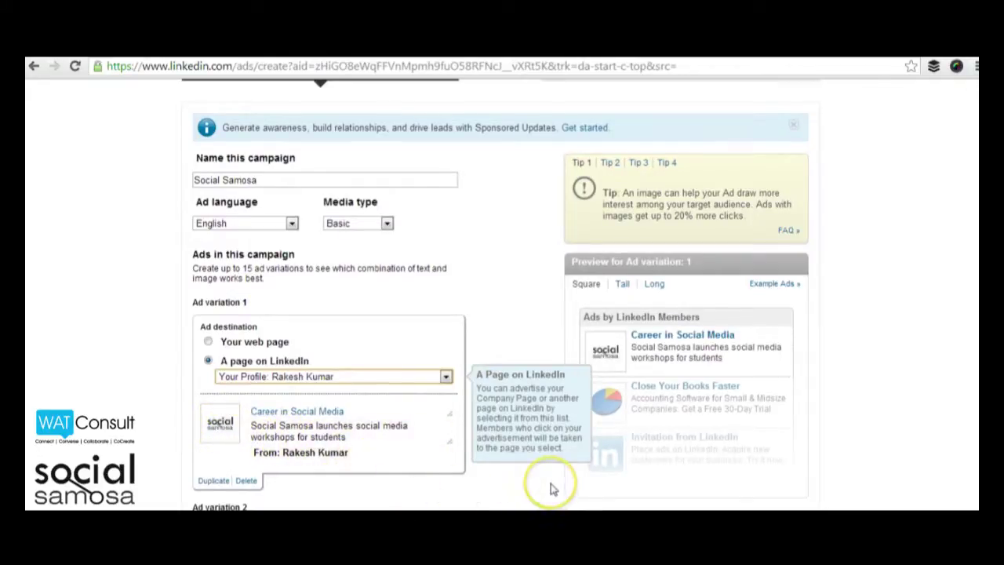
scroll(551, 488, "down", 6)
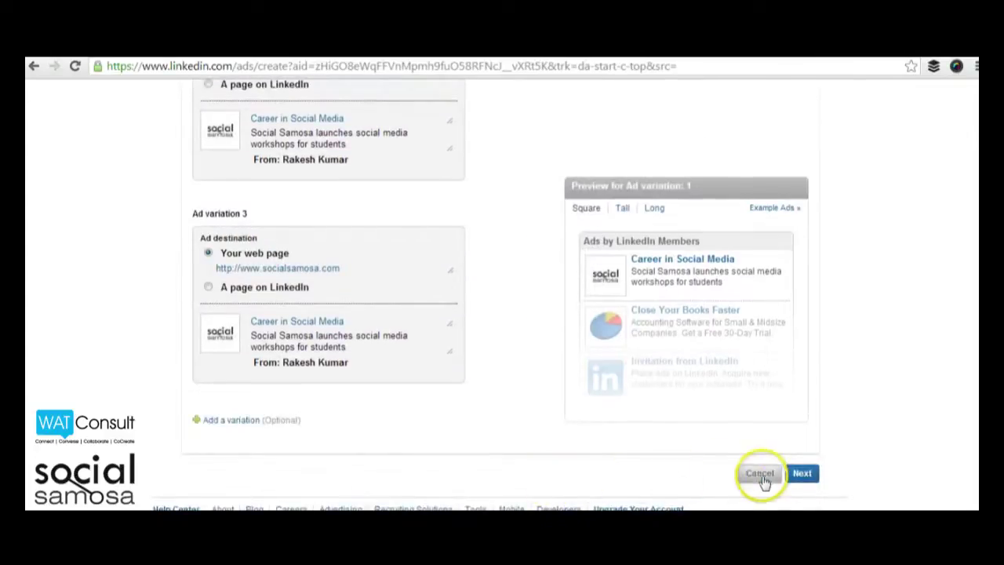
left_click(802, 475)
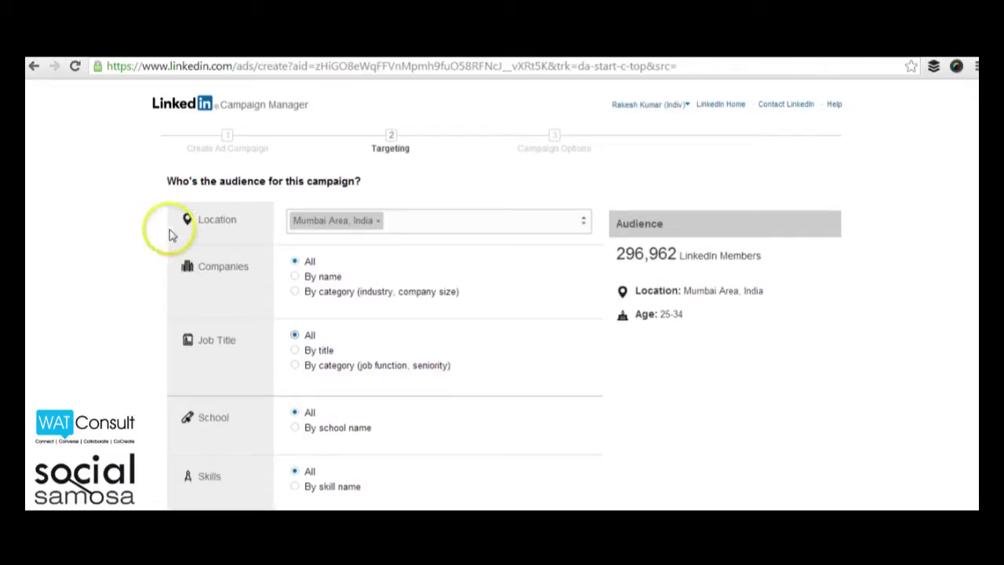
Check the location choices, keeping Mumbai Area, India, and switch company targeting to By category (industry, company size)
left_click(324, 220)
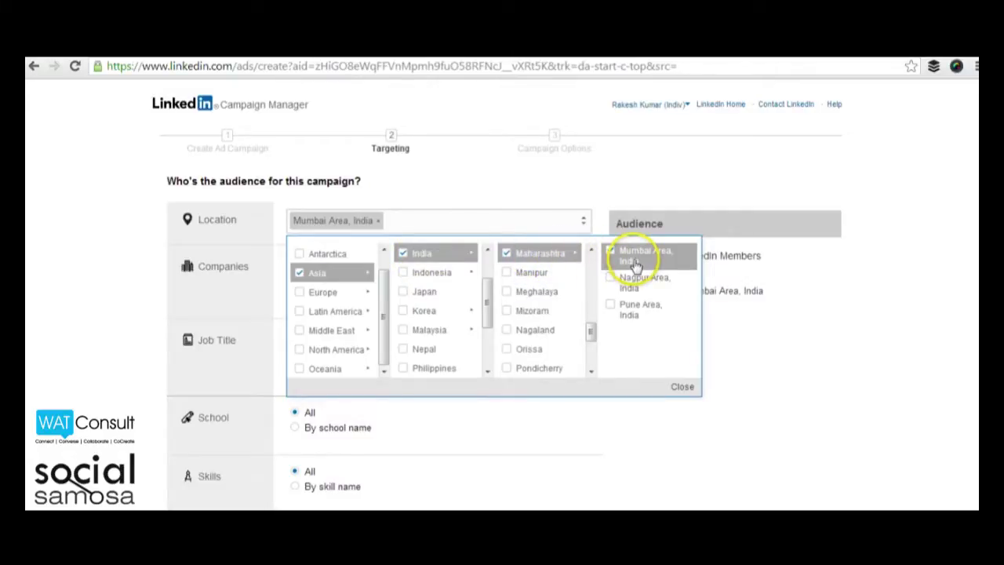
left_click(528, 230)
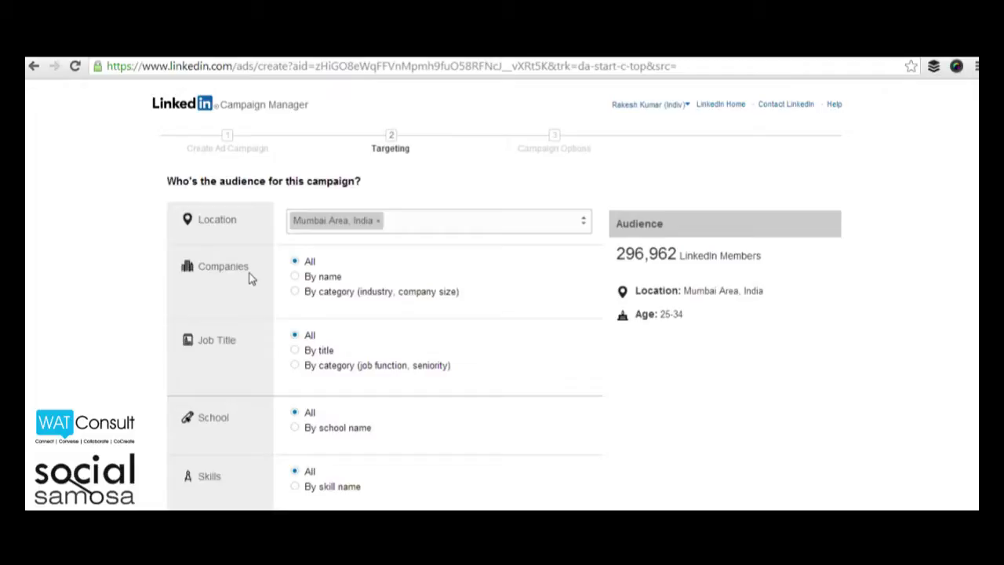
left_click(294, 278)
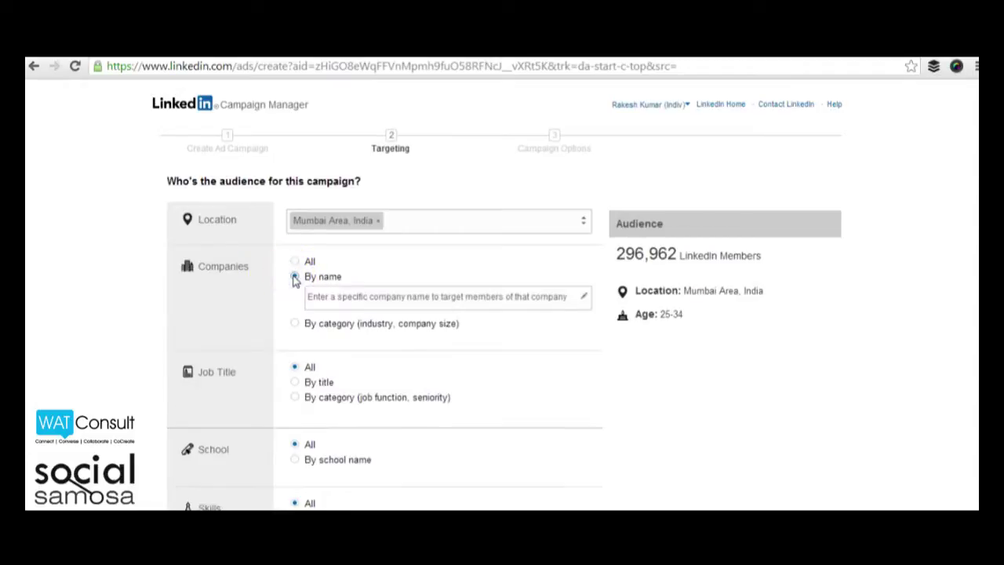
left_click(294, 322)
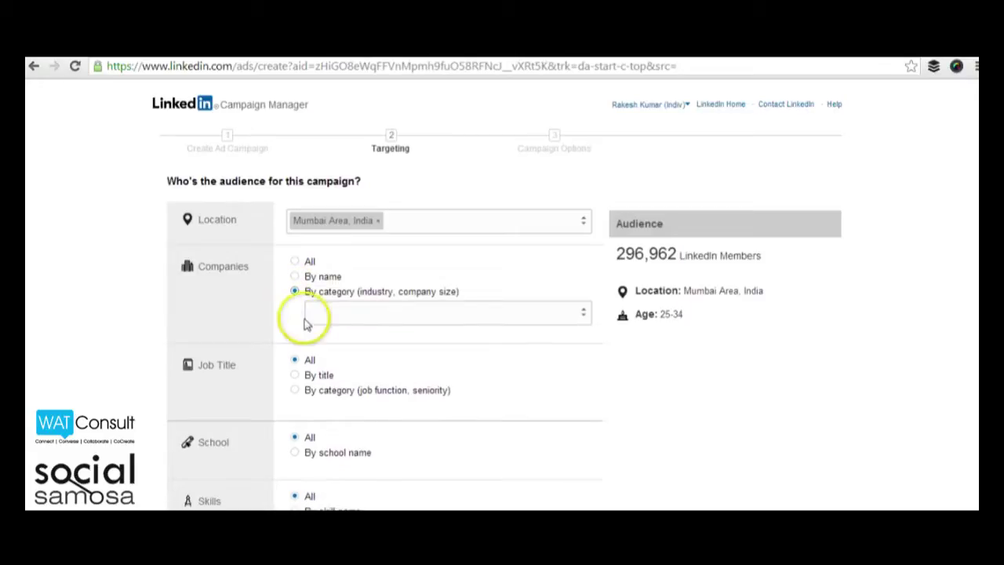
left_click(314, 317)
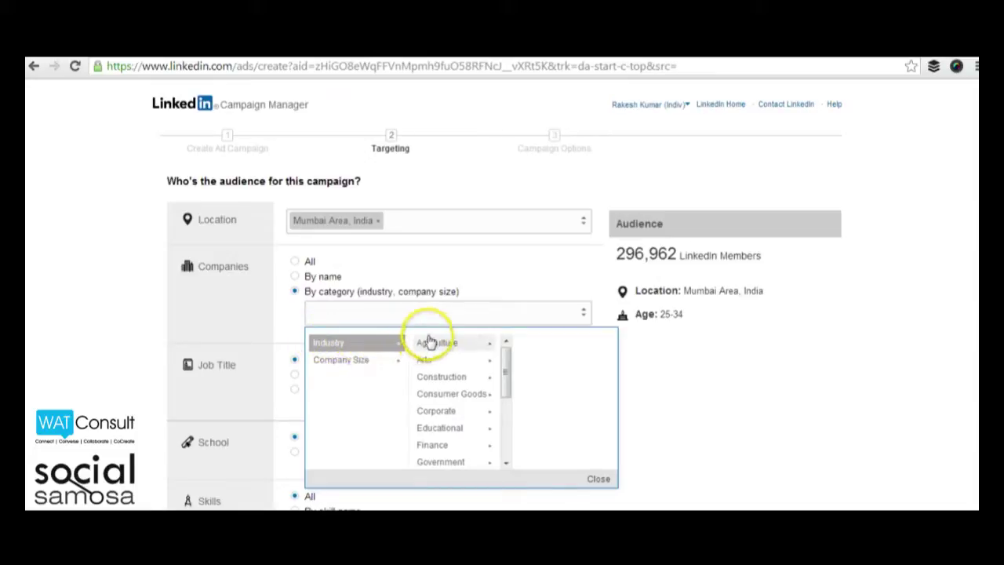
left_click(427, 317)
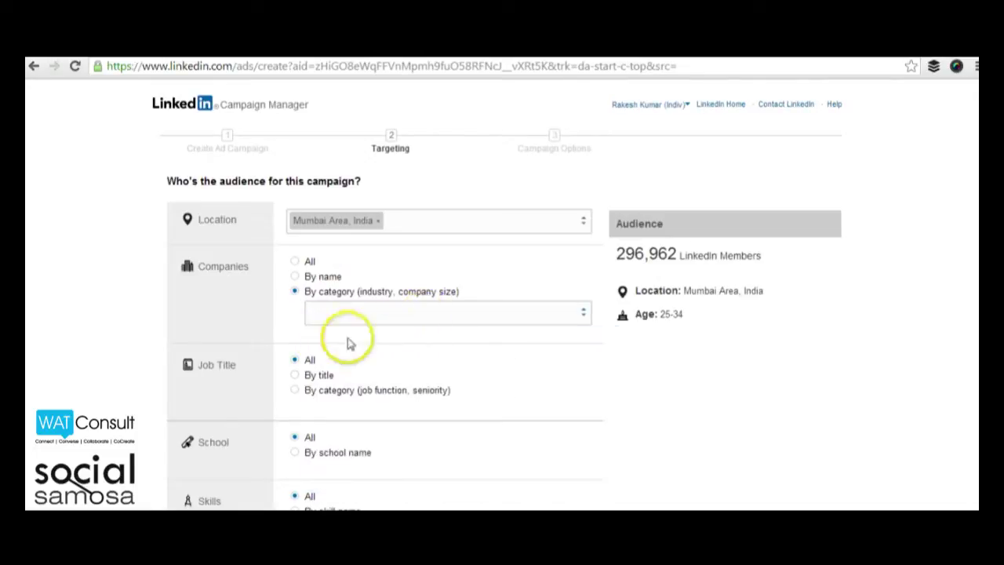
Switch job title targeting to By category (job function, seniority) and look through the Function and Seniority choices
left_click(295, 375)
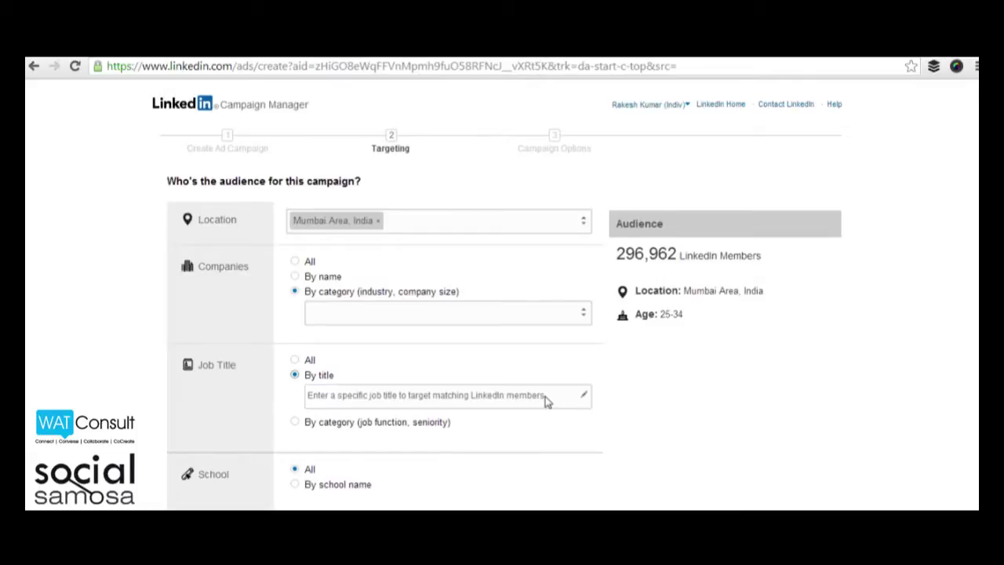
left_click(295, 424)
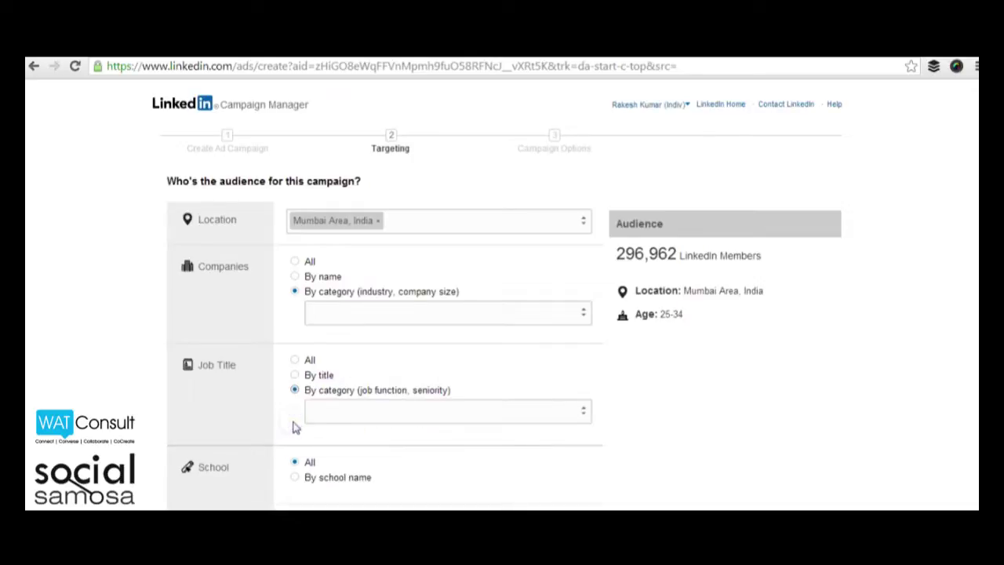
left_click(313, 415)
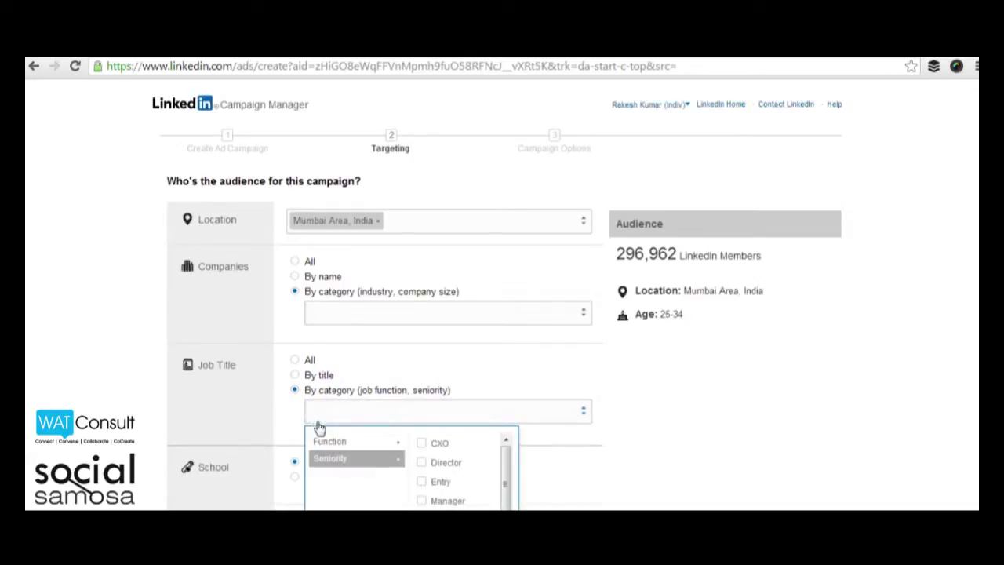
left_click(328, 442)
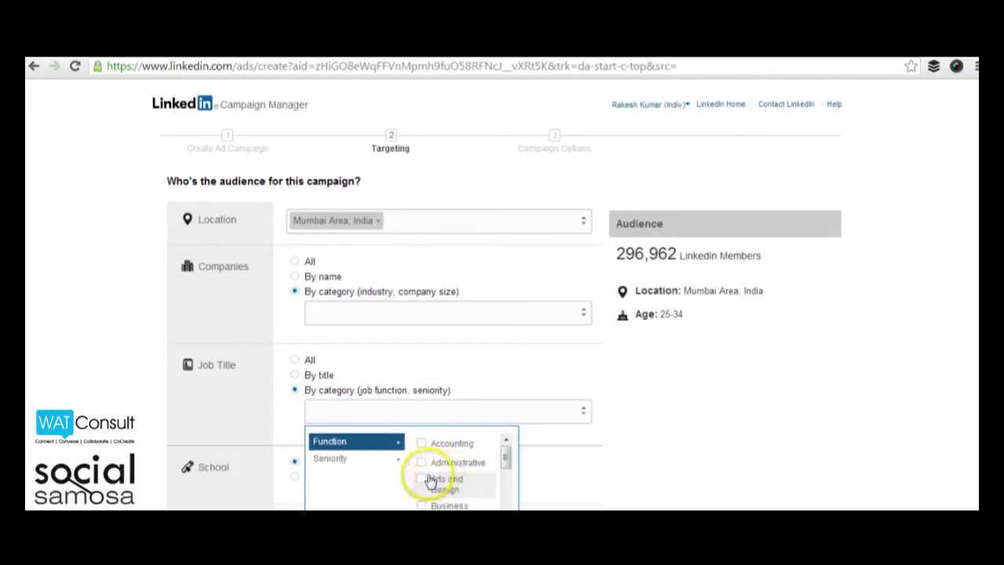
left_click(375, 463)
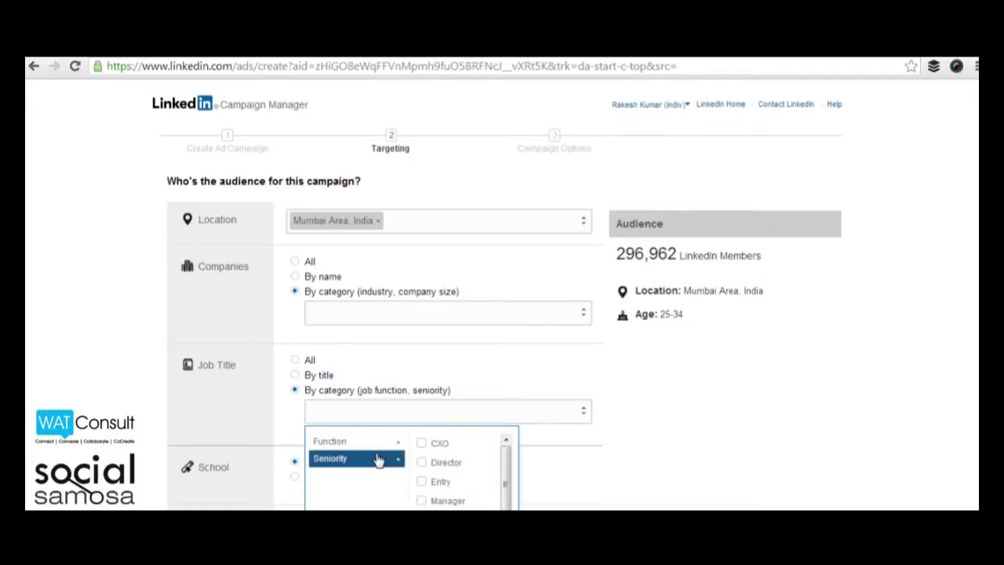
left_click(376, 416)
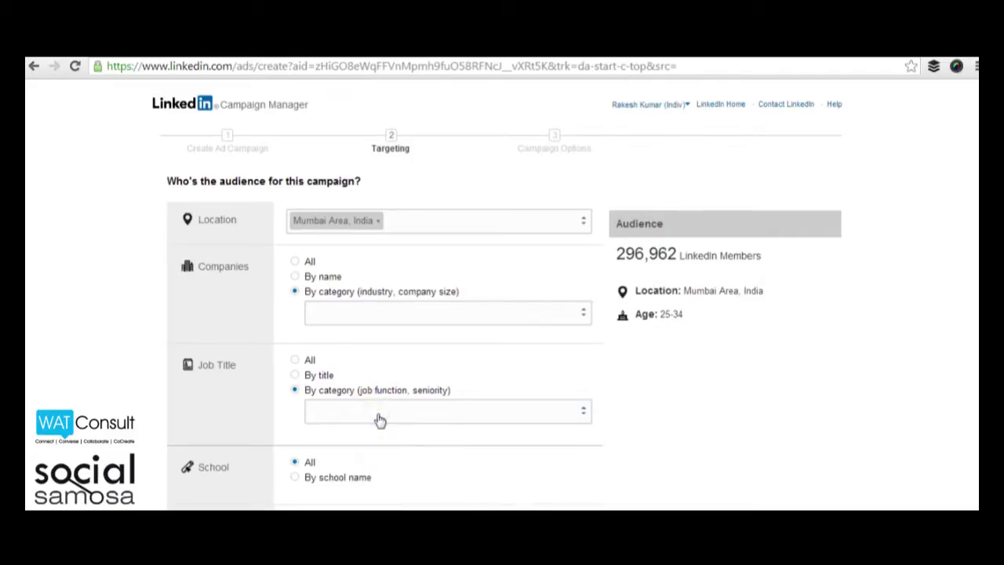
Review the School, Skills, Group, Gender and Age targeting options and the LinkedIn Audience Network setting
scroll(380, 421, "down", 3)
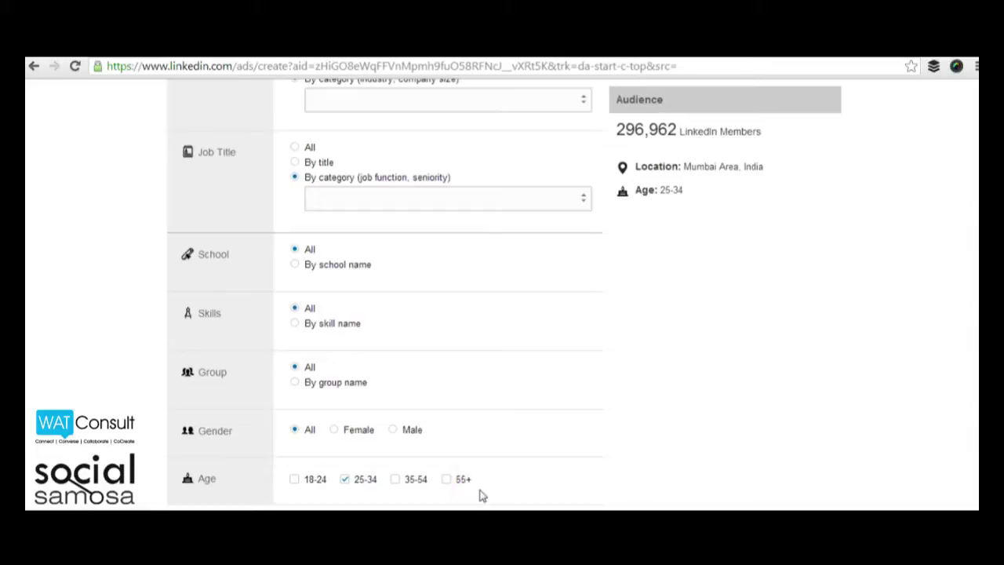
scroll(480, 495, "down", 3)
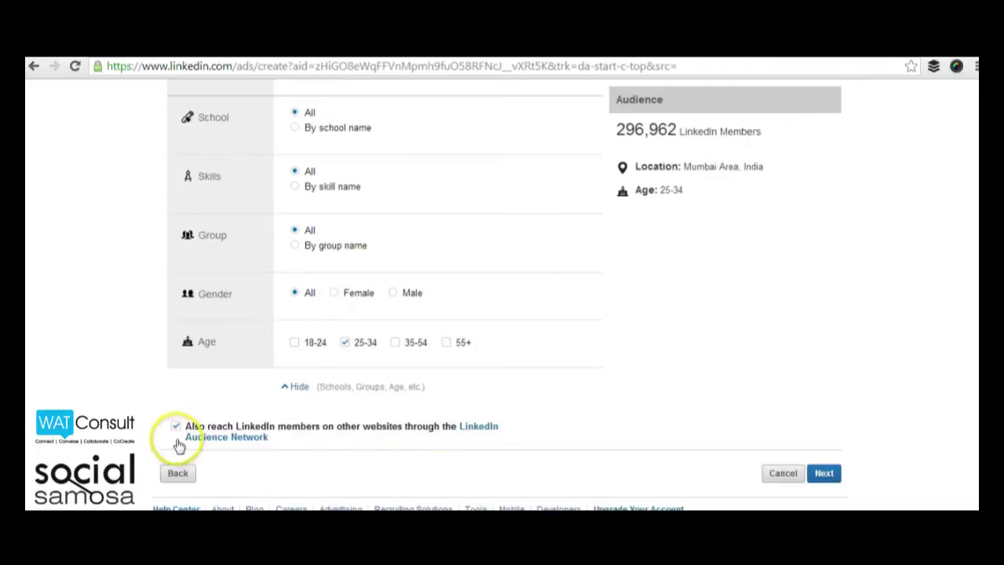
Switch the LinkedIn Audience Network reach option off and back on, and proceed to the Campaign Options stage
left_click(175, 428)
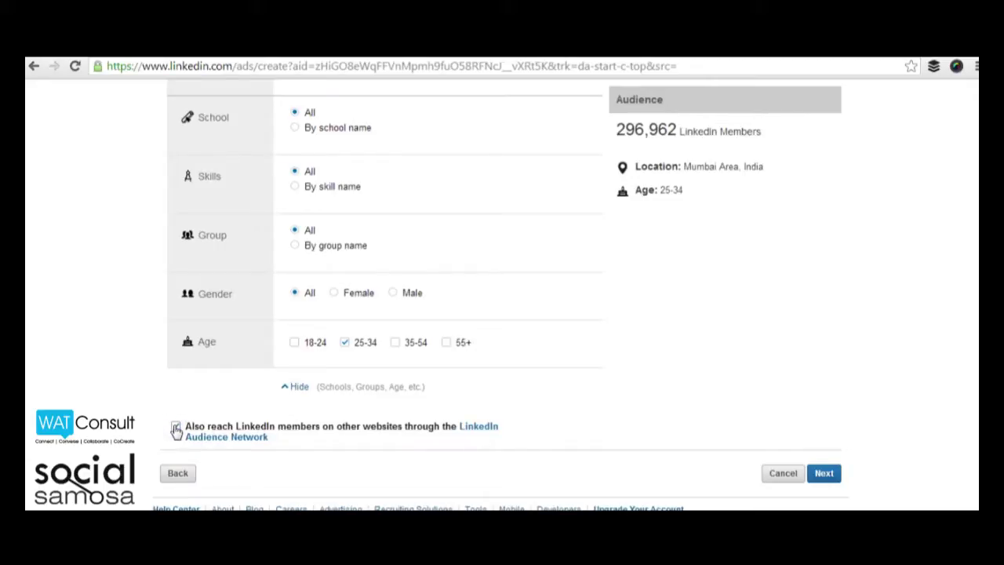
left_click(176, 427)
left_click(836, 485)
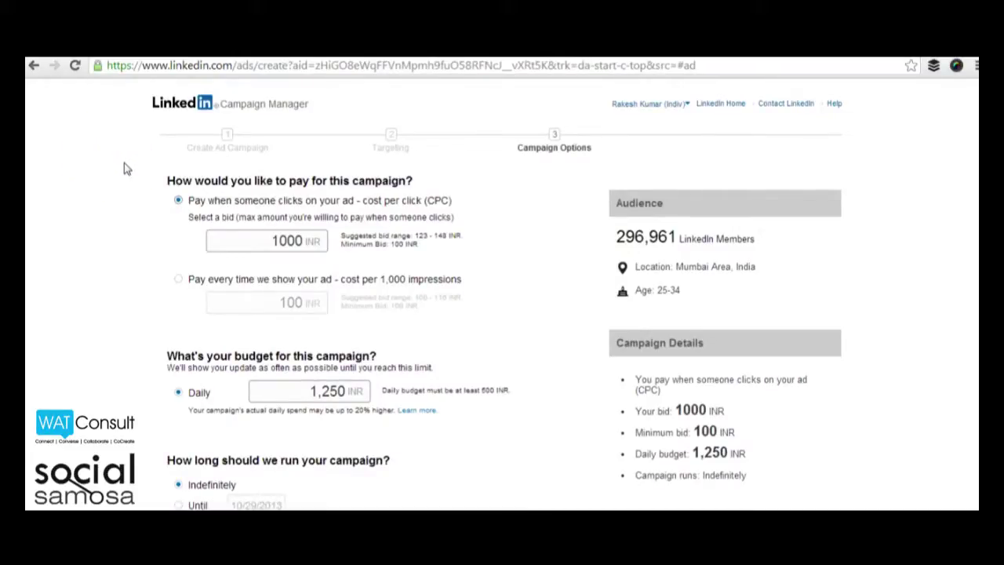
Choose to pay per 1,000 impressions instead of per click and set the campaign to run until 10/29/2013
left_click(178, 201)
left_click(178, 280)
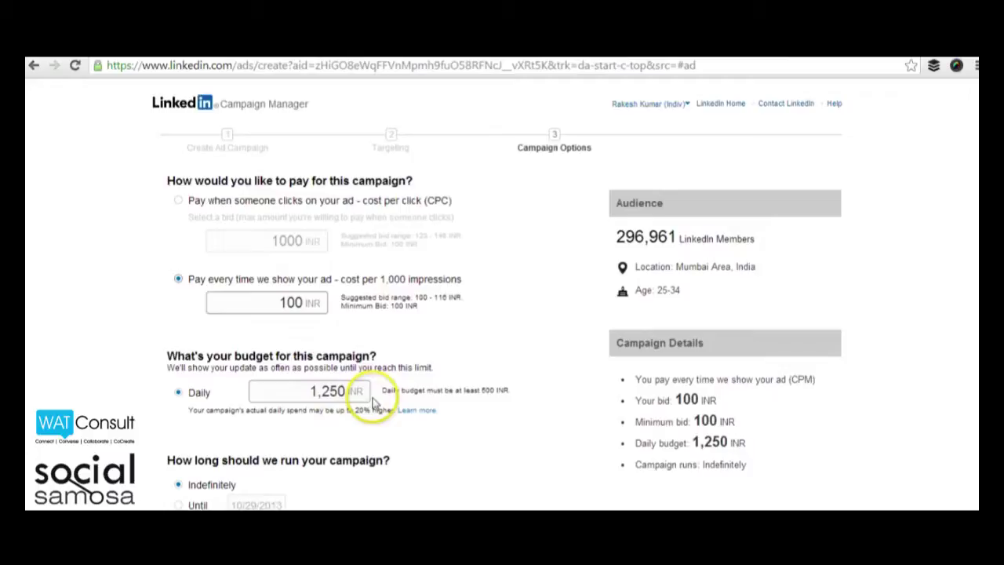
left_click(179, 504)
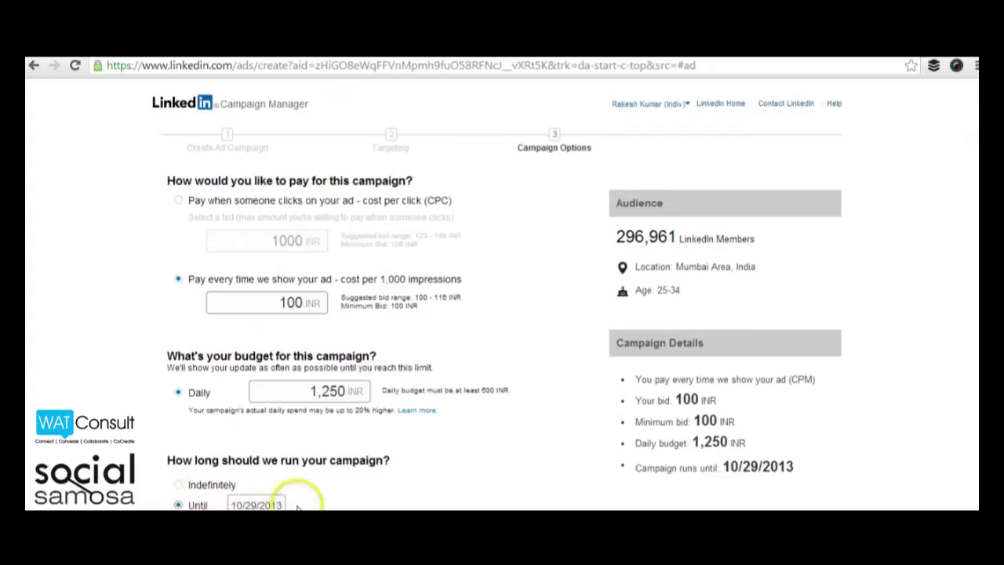
Review the remaining campaign options, leave Lead Collection turned off and launch the campaign
scroll(296, 508, "down", 1)
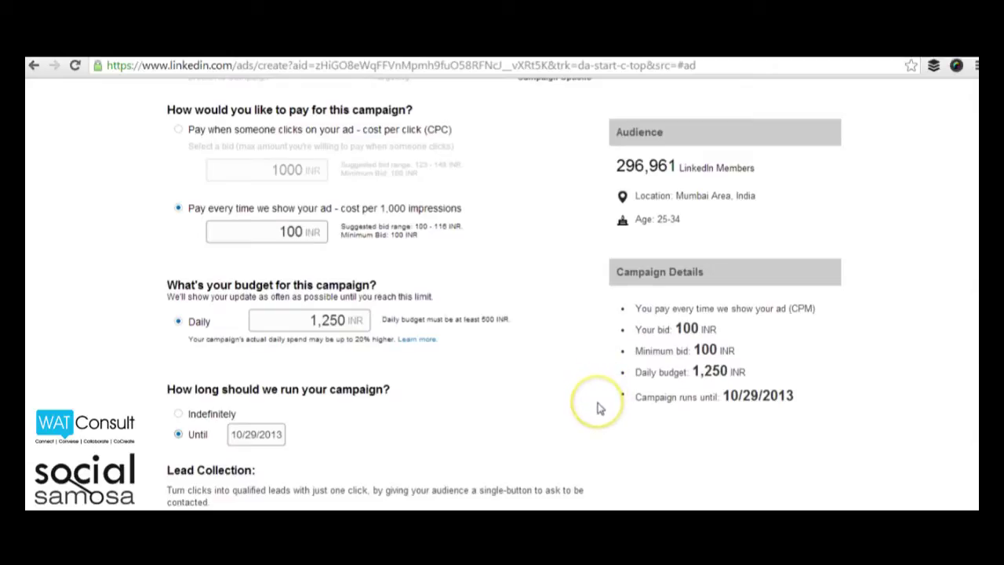
scroll(600, 408, "down", 2)
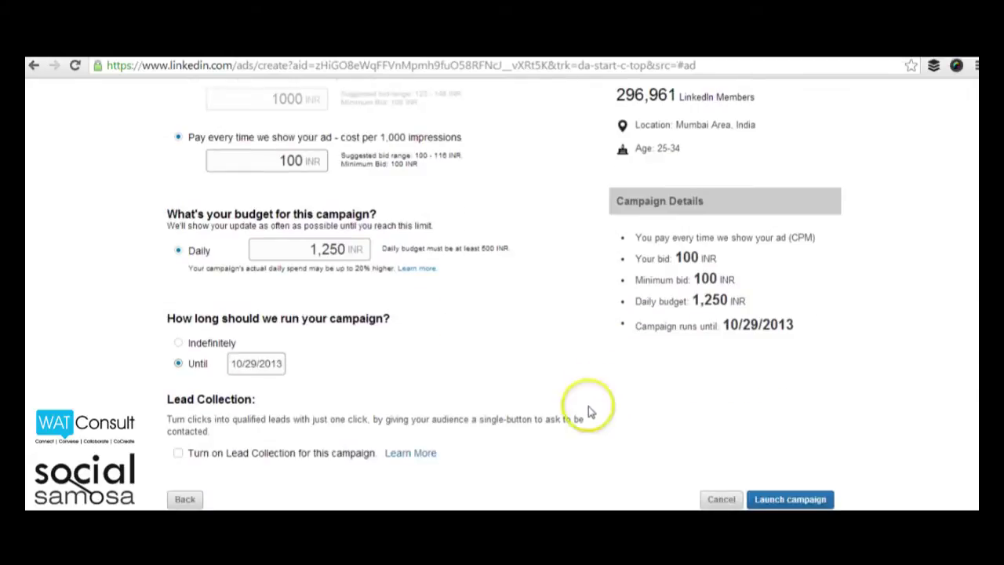
left_click(783, 502)
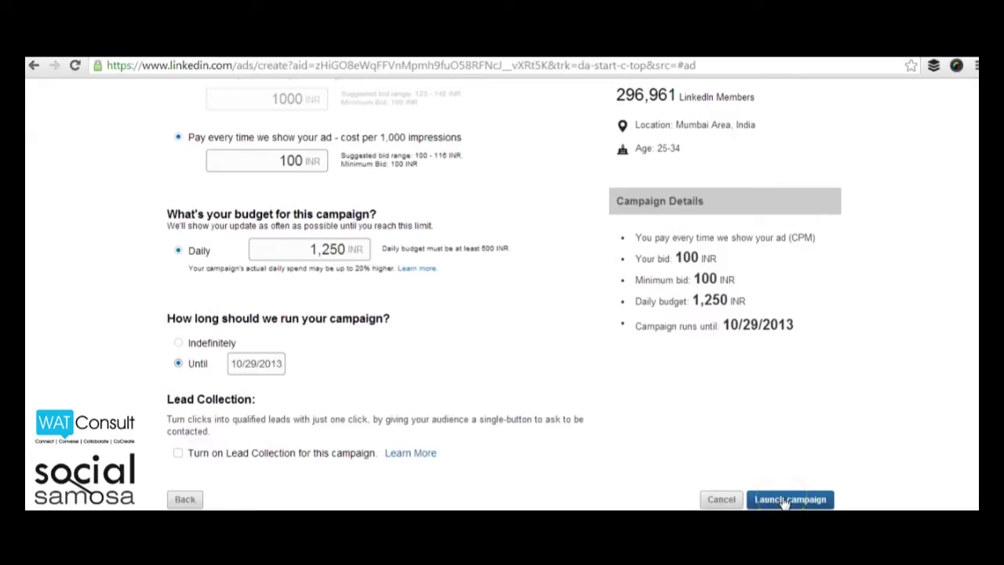